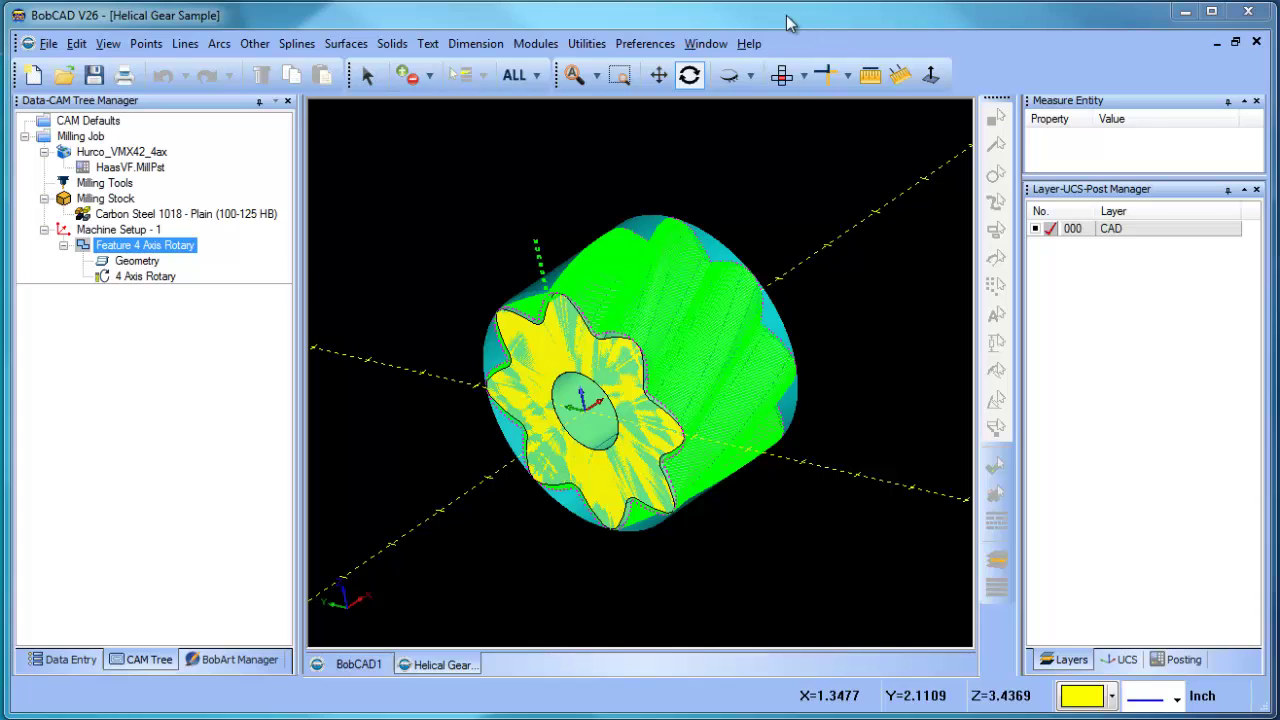
Open the License Status dialog from the Help menu to confirm Simulation Pro is licensed.
{"action": "left_click", "coordinate": [749, 44]}
{"action": "left_click", "coordinate": [790, 155]}
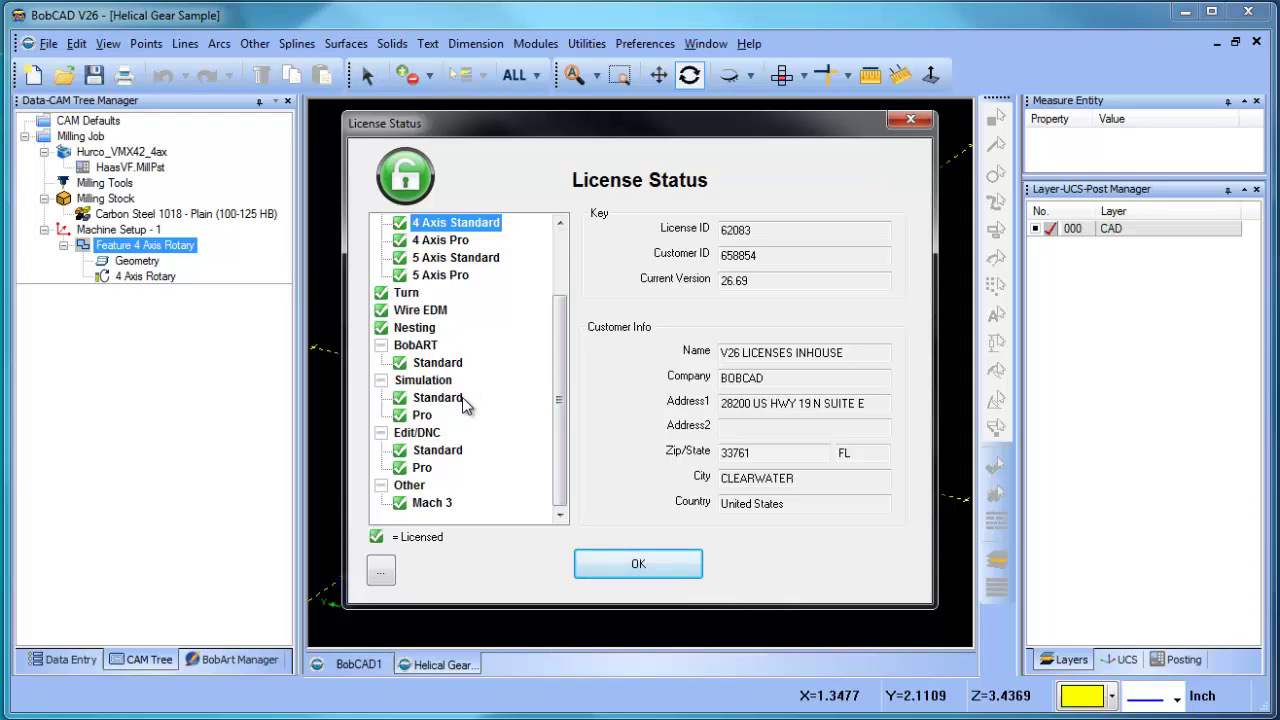
Close License Status, launch Modules > Simulation, and zoom the machine view toward the rotary chuck.
{"action": "left_click", "coordinate": [662, 562]}
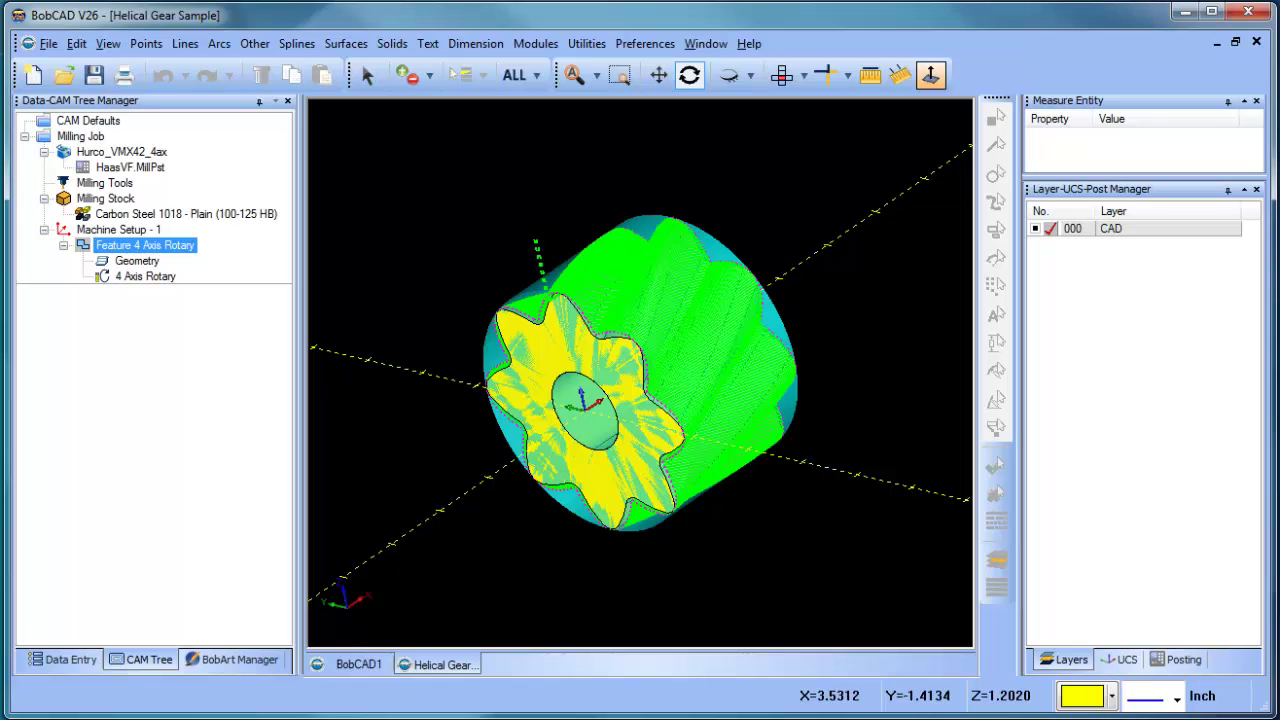
{"action": "left_click", "coordinate": [535, 45]}
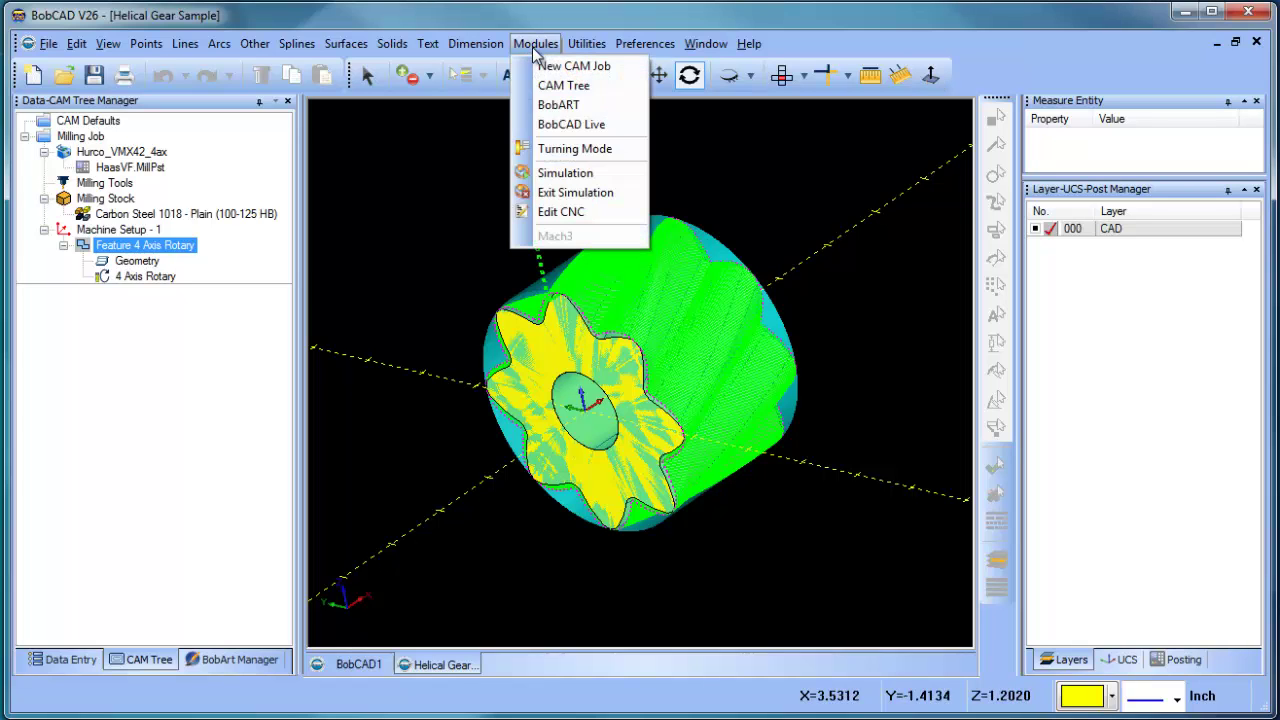
{"action": "left_click", "coordinate": [600, 174]}
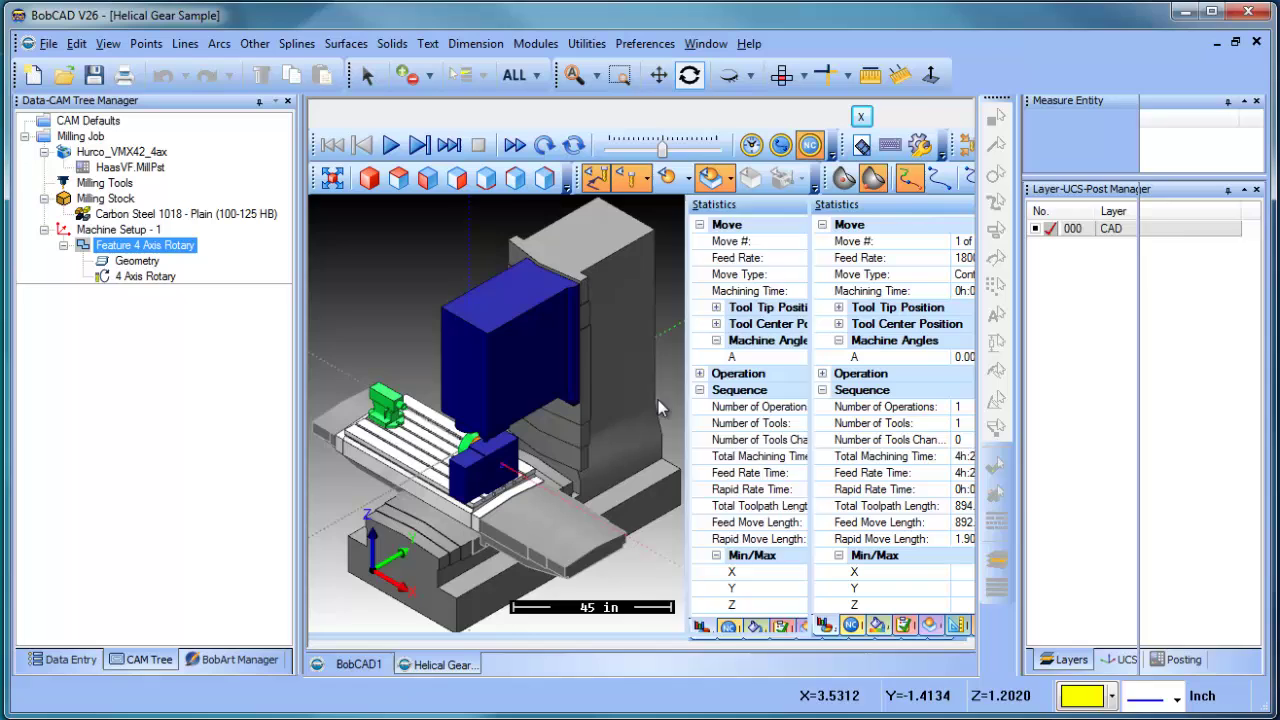
{"action": "middle_click_drag", "start_coordinate": [616, 404], "coordinate": [560, 446]}
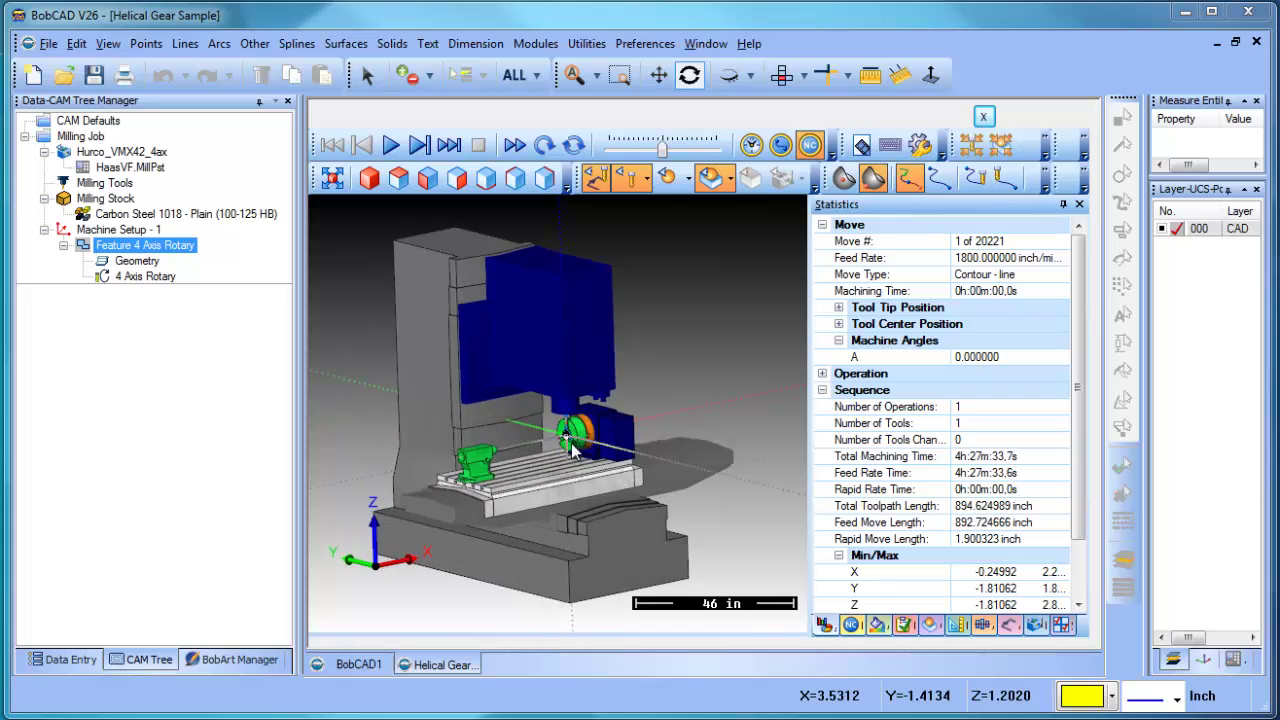
{"action": "scroll", "coordinate": [553, 449], "scroll_direction": "up", "scroll_amount": 2}
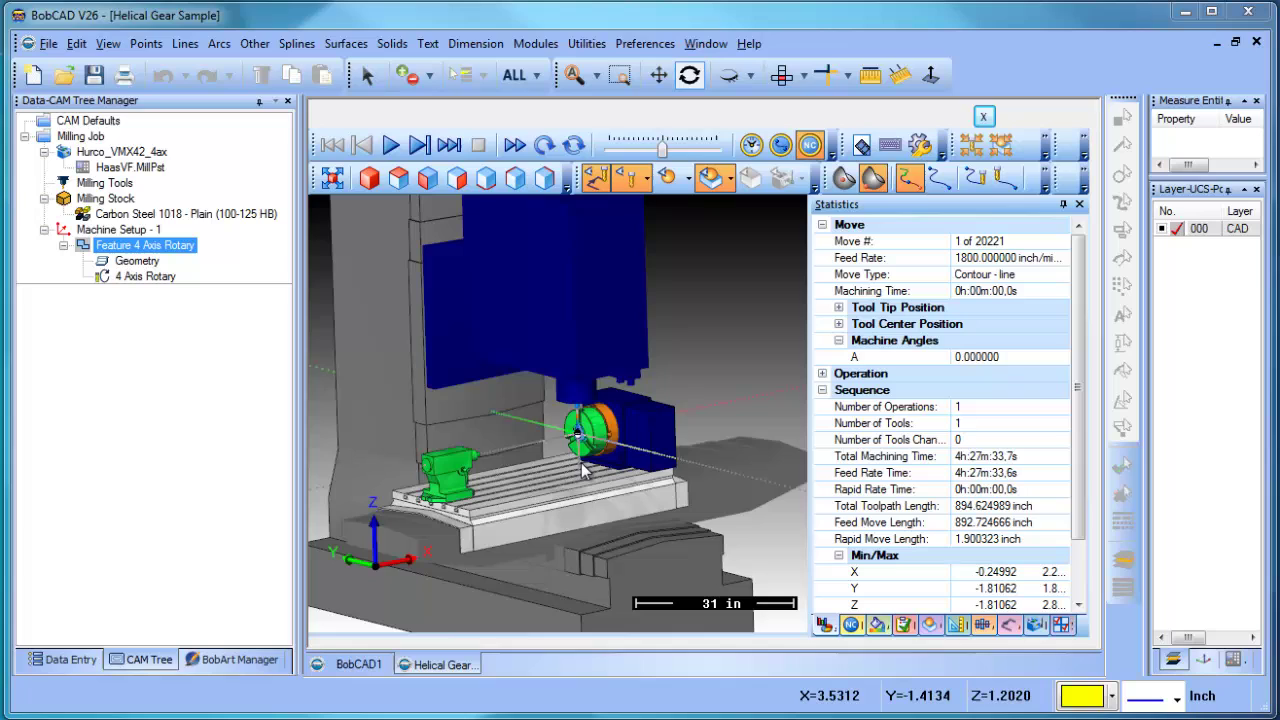
Step through the Move List, Analysis and Report panels to reach Axis Control.
{"action": "left_click", "coordinate": [852, 625]}
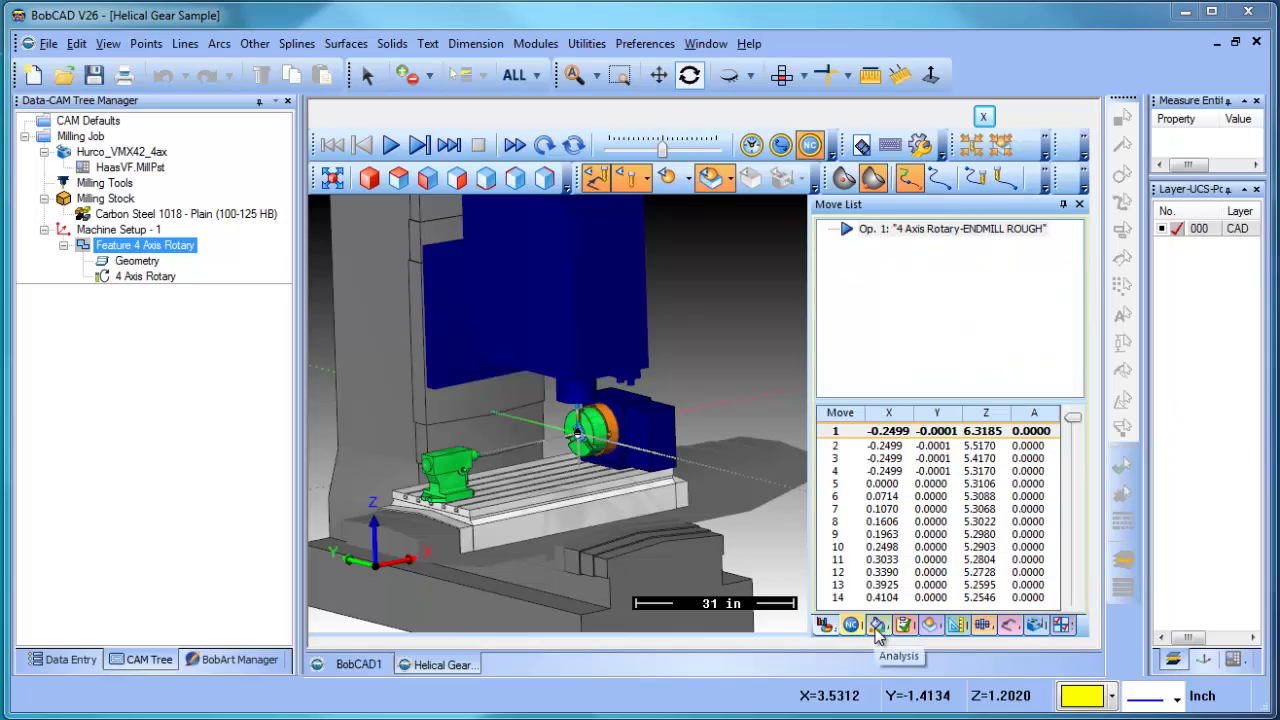
{"action": "left_click", "coordinate": [877, 626]}
{"action": "left_click", "coordinate": [908, 626]}
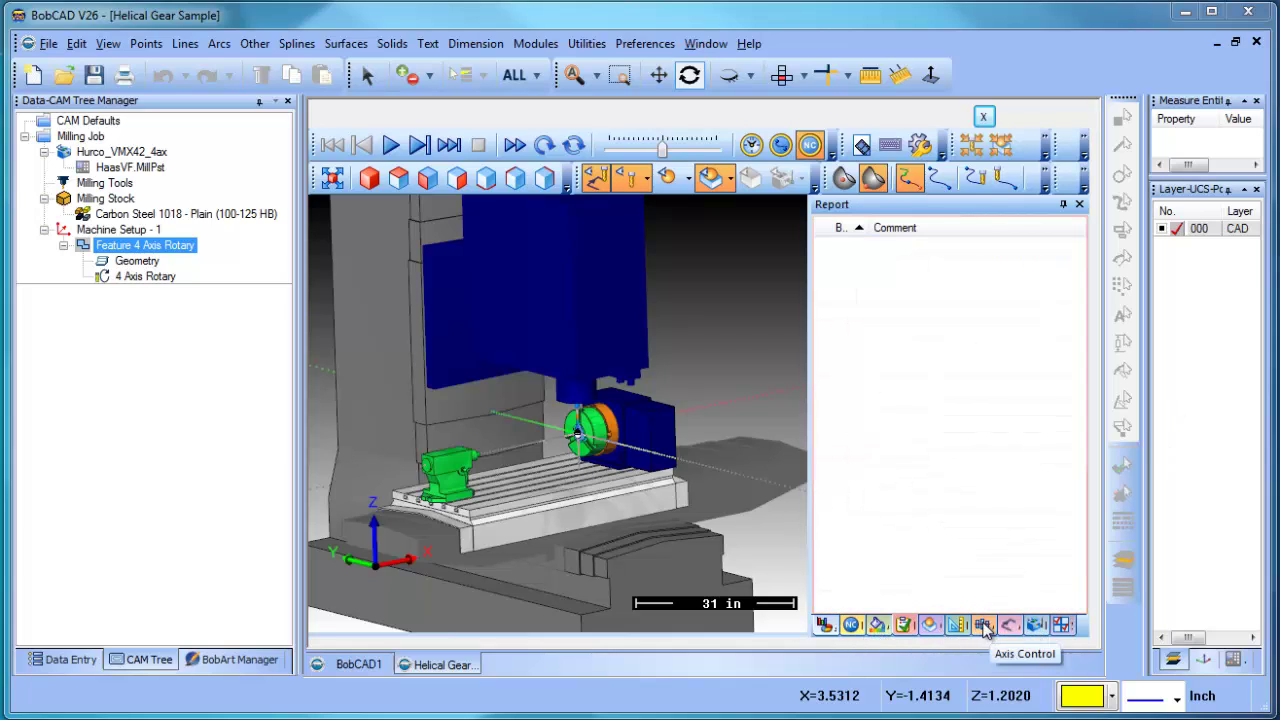
{"action": "left_click", "coordinate": [988, 626]}
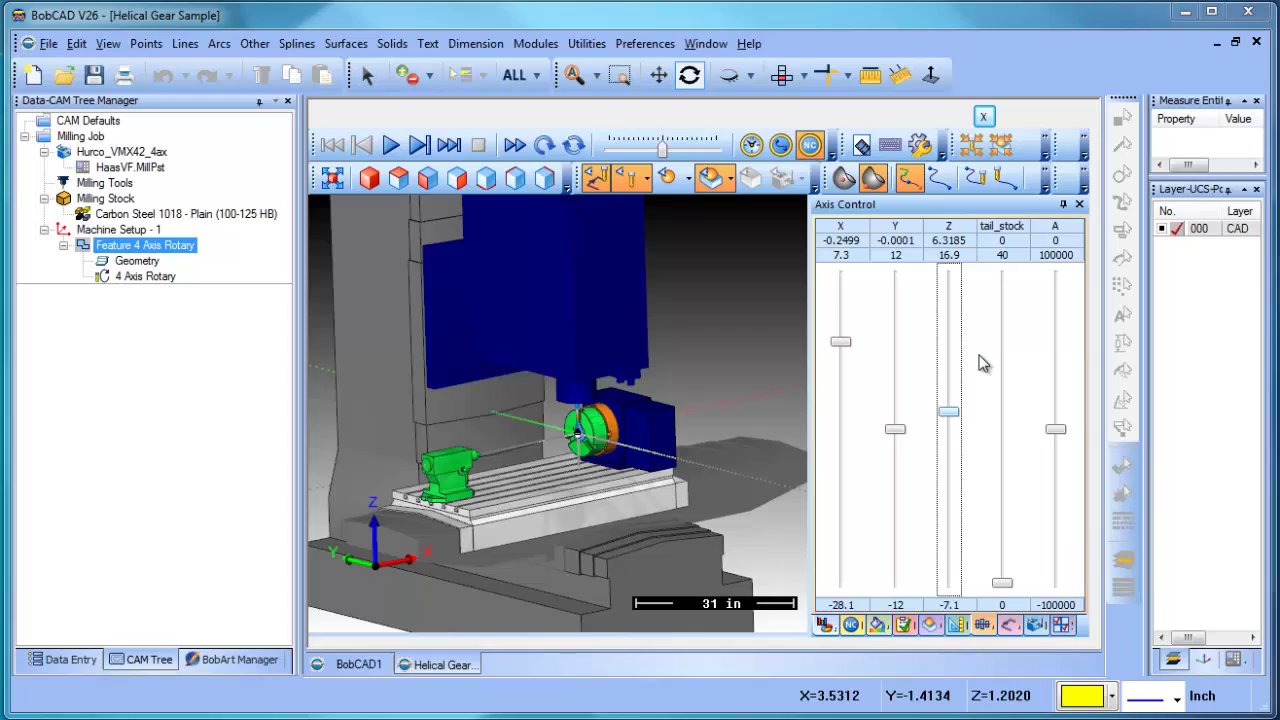
Set the Y axis to 4.3296 and advance the tail_stock to 24.43 against the chuck.
{"action": "left_click", "coordinate": [840, 341]}
{"action": "left_click", "coordinate": [895, 429]}
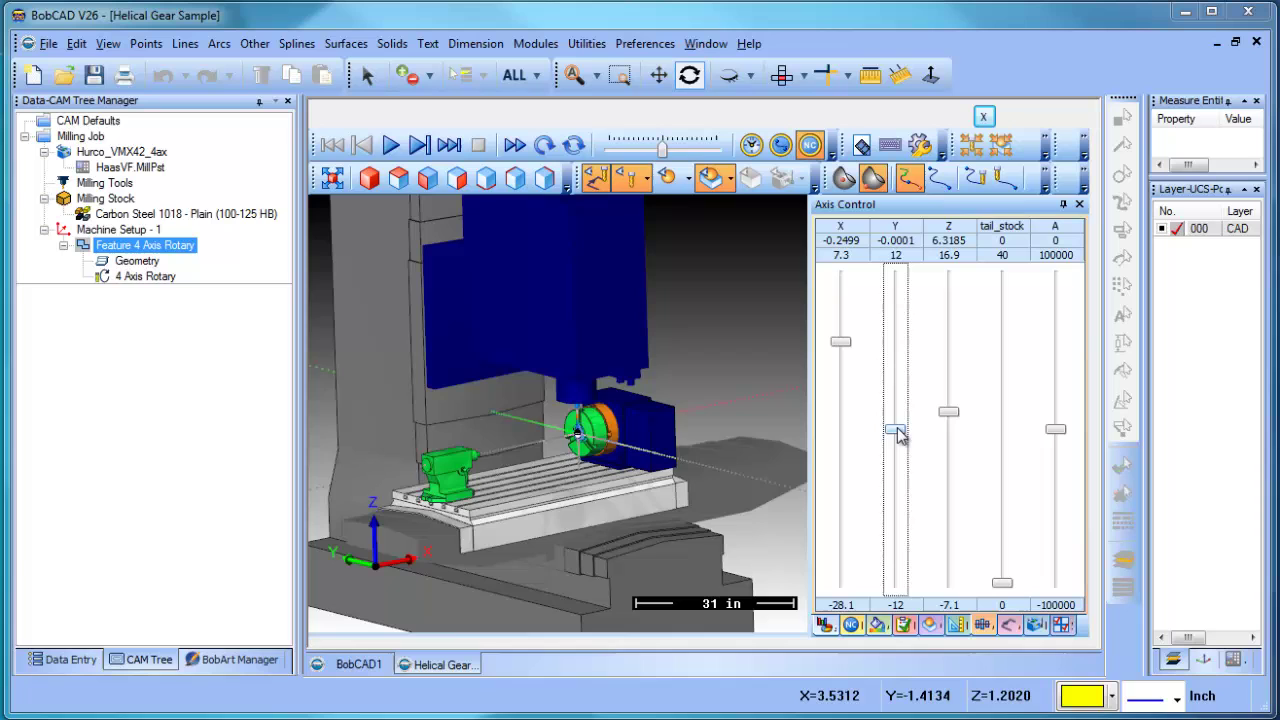
{"action": "left_click_drag", "start_coordinate": [897, 432], "coordinate": [898, 373]}
{"action": "left_click", "coordinate": [948, 411]}
{"action": "left_click", "coordinate": [1055, 423]}
{"action": "left_click_drag", "start_coordinate": [1002, 582], "coordinate": [1001, 395]}
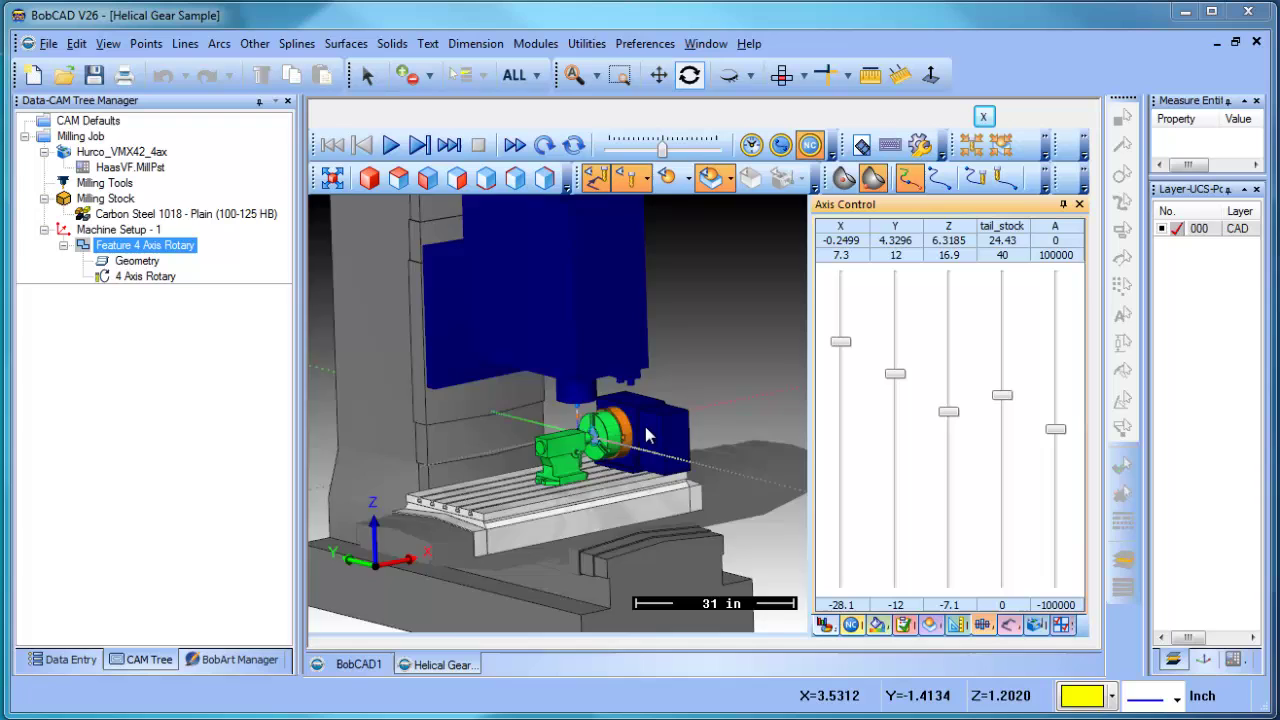
{"action": "scroll", "coordinate": [600, 440], "scroll_direction": "up", "scroll_amount": 5}
{"action": "middle_click_drag", "start_coordinate": [586, 465], "coordinate": [656, 421]}
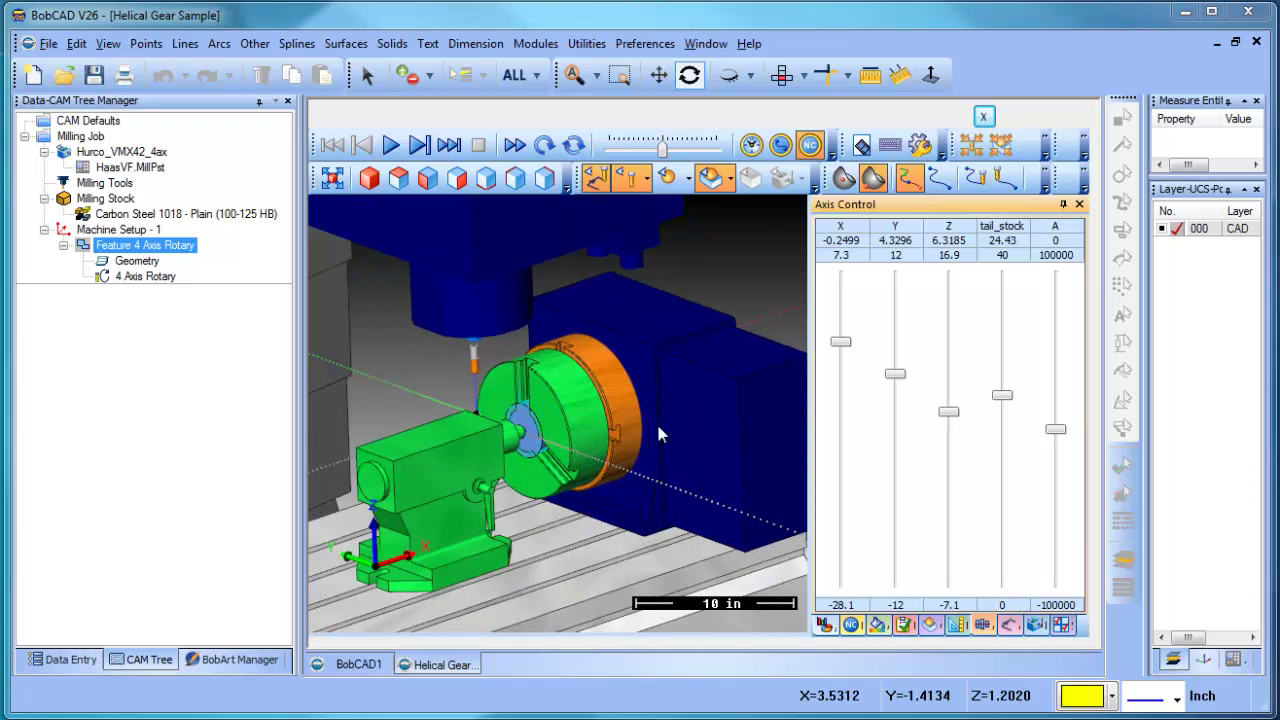
Enable machine components collision detection during CutSim in the Verification Process simulation properties.
{"action": "left_click", "coordinate": [918, 148]}
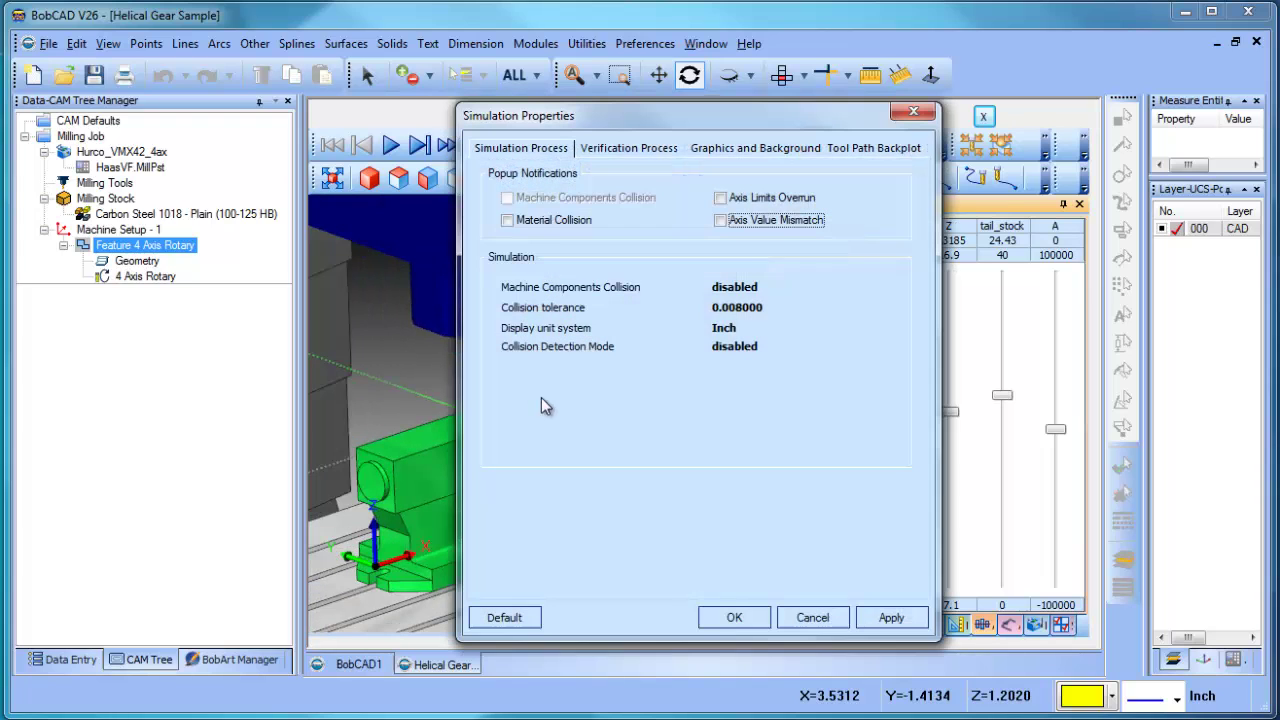
{"action": "left_click", "coordinate": [631, 146]}
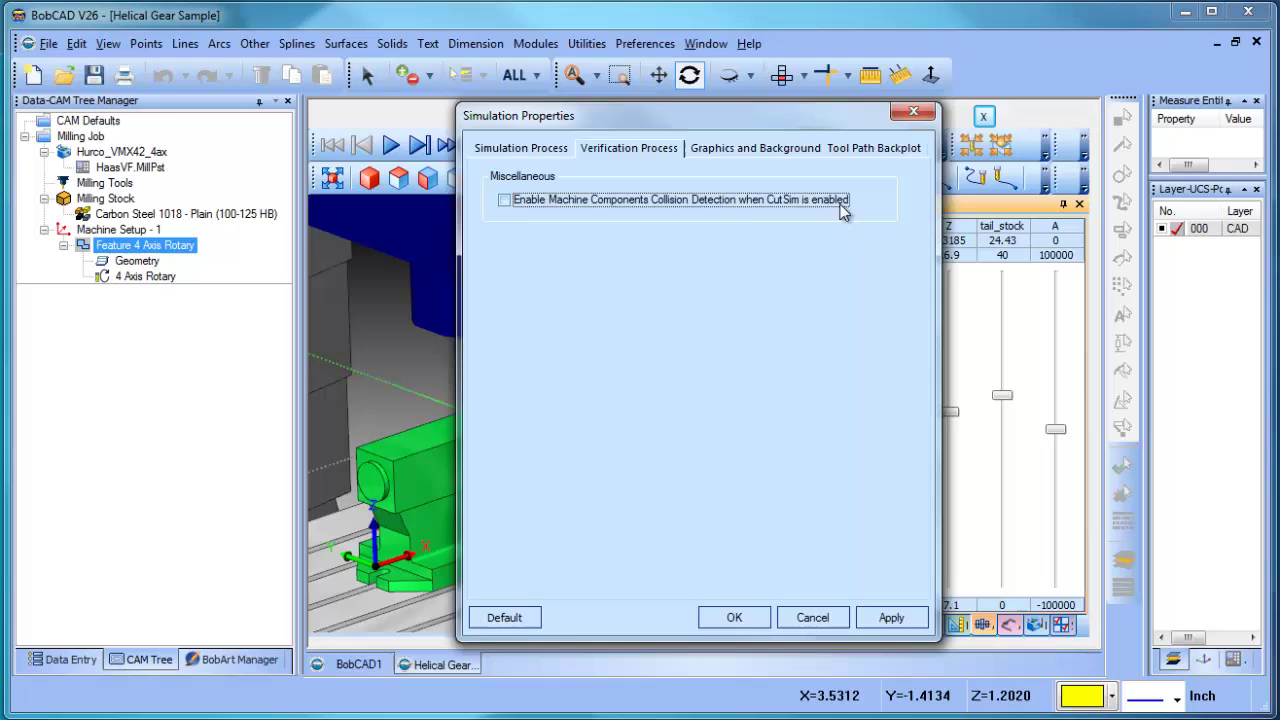
{"action": "left_click", "coordinate": [504, 200]}
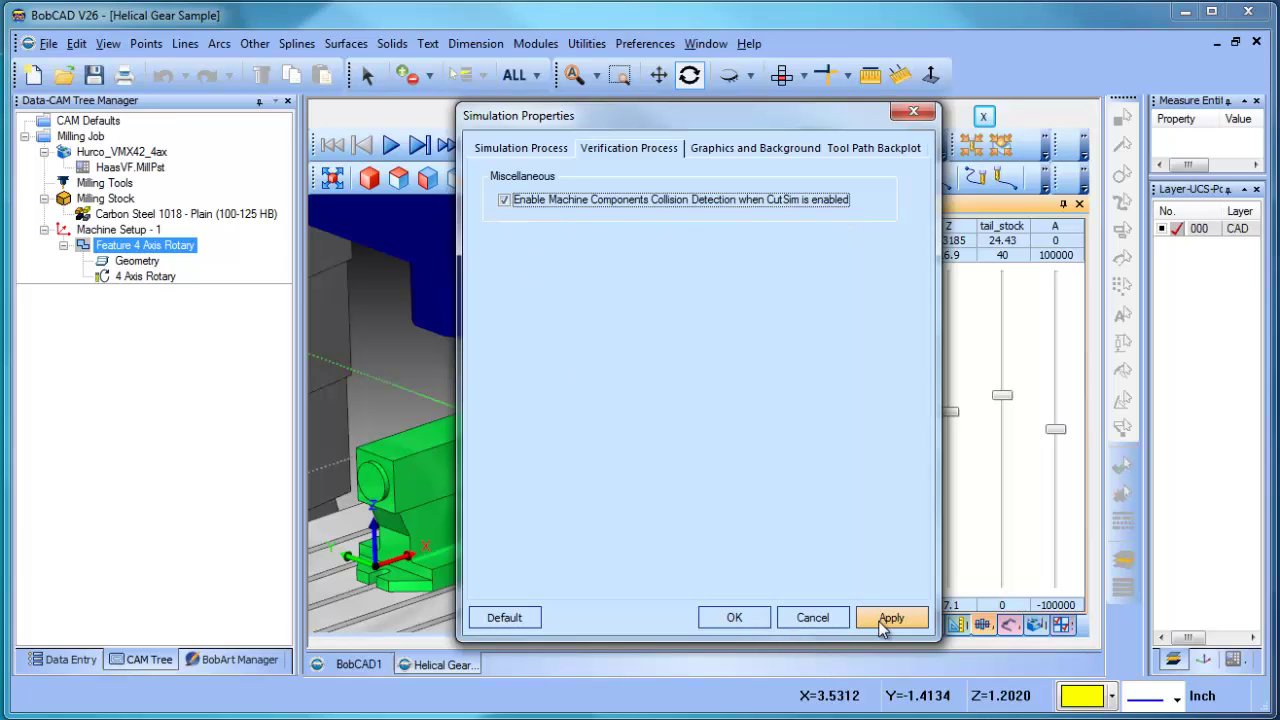
{"action": "left_click", "coordinate": [886, 617]}
{"action": "left_click", "coordinate": [734, 618]}
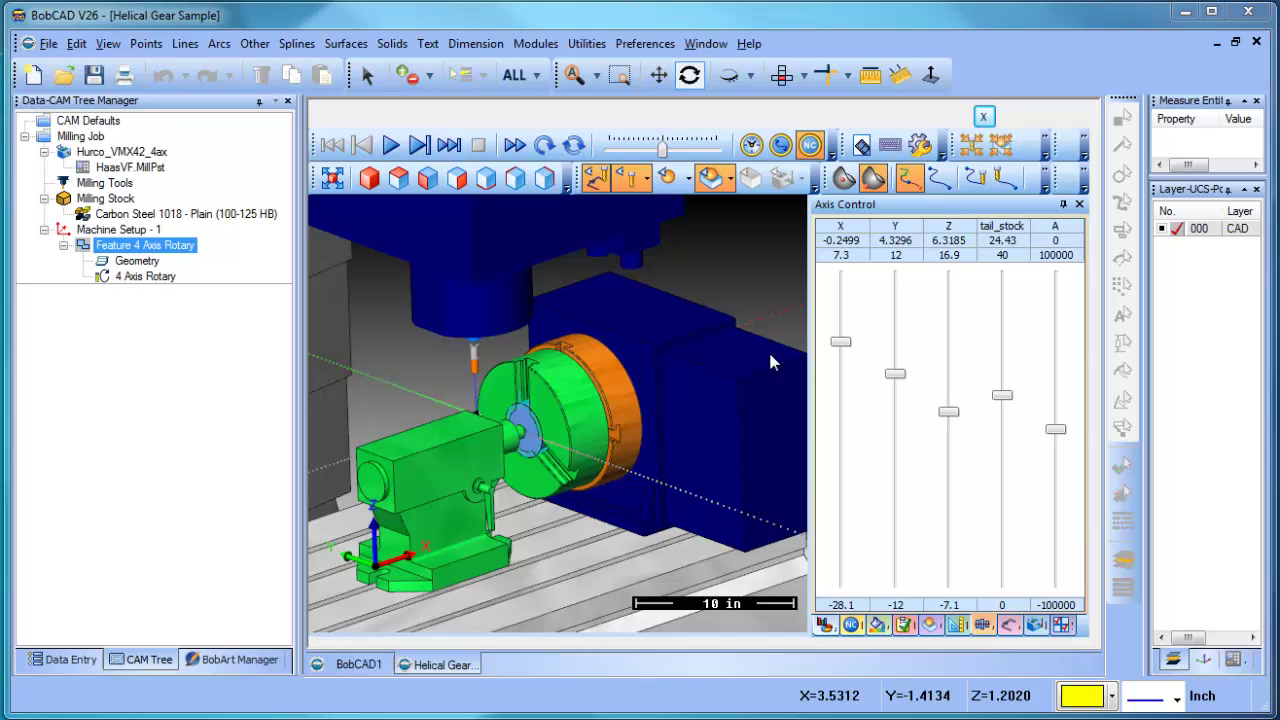
Jog the machine to X -1.5378, Y 0.7596, Z 7.2678, watching parts flash red on collision.
{"action": "left_click_drag", "start_coordinate": [840, 341], "coordinate": [966, 402]}
{"action": "mouse_move", "coordinate": [896, 432]}
{"action": "left_mouse_down"}
{"action": "mouse_move", "coordinate": [903, 406]}
{"action": "mouse_move", "coordinate": [894, 420]}
{"action": "left_mouse_up"}
{"action": "mouse_move", "coordinate": [840, 380]}
{"action": "left_mouse_down"}
{"action": "mouse_move", "coordinate": [845, 328]}
{"action": "mouse_move", "coordinate": [846, 368]}
{"action": "mouse_move", "coordinate": [846, 339]}
{"action": "mouse_move", "coordinate": [848, 356]}
{"action": "mouse_move", "coordinate": [857, 345]}
{"action": "mouse_move", "coordinate": [843, 358]}
{"action": "left_mouse_up"}
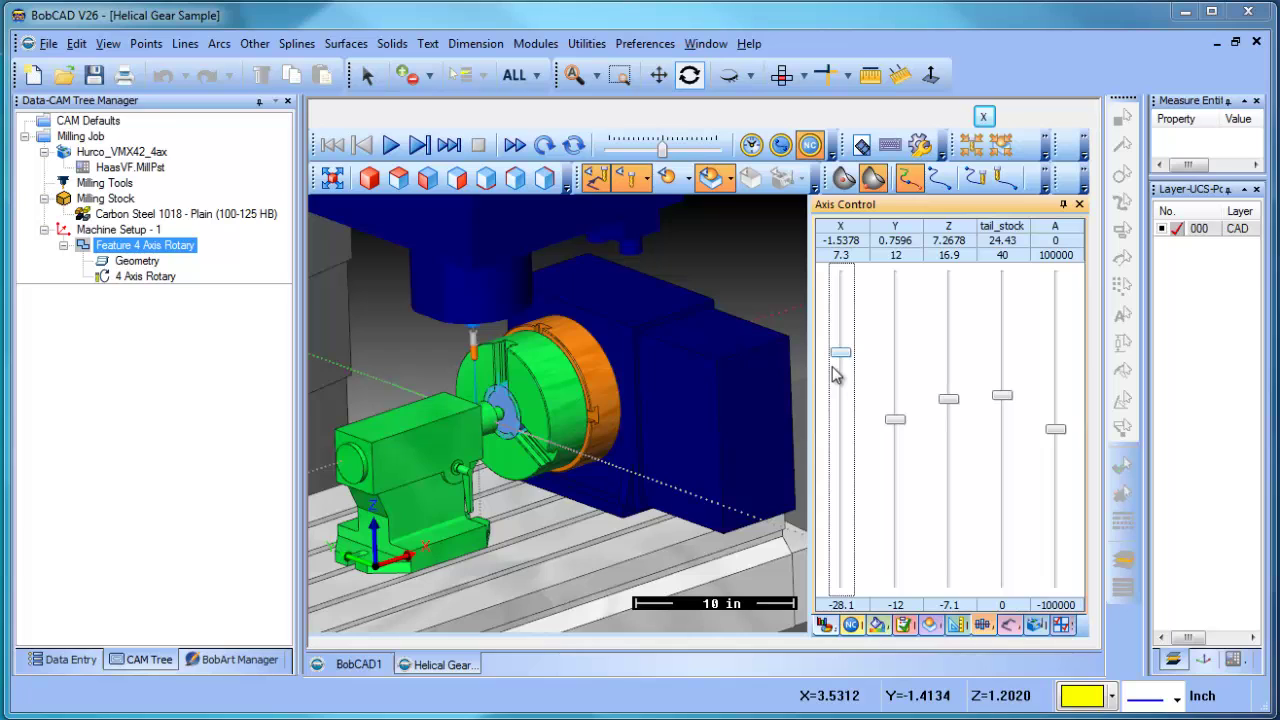
Lower Y to 0.3036 and move X back and forth to -0.7536, checking clearance above the stock.
{"action": "key", "text": "Tab"}
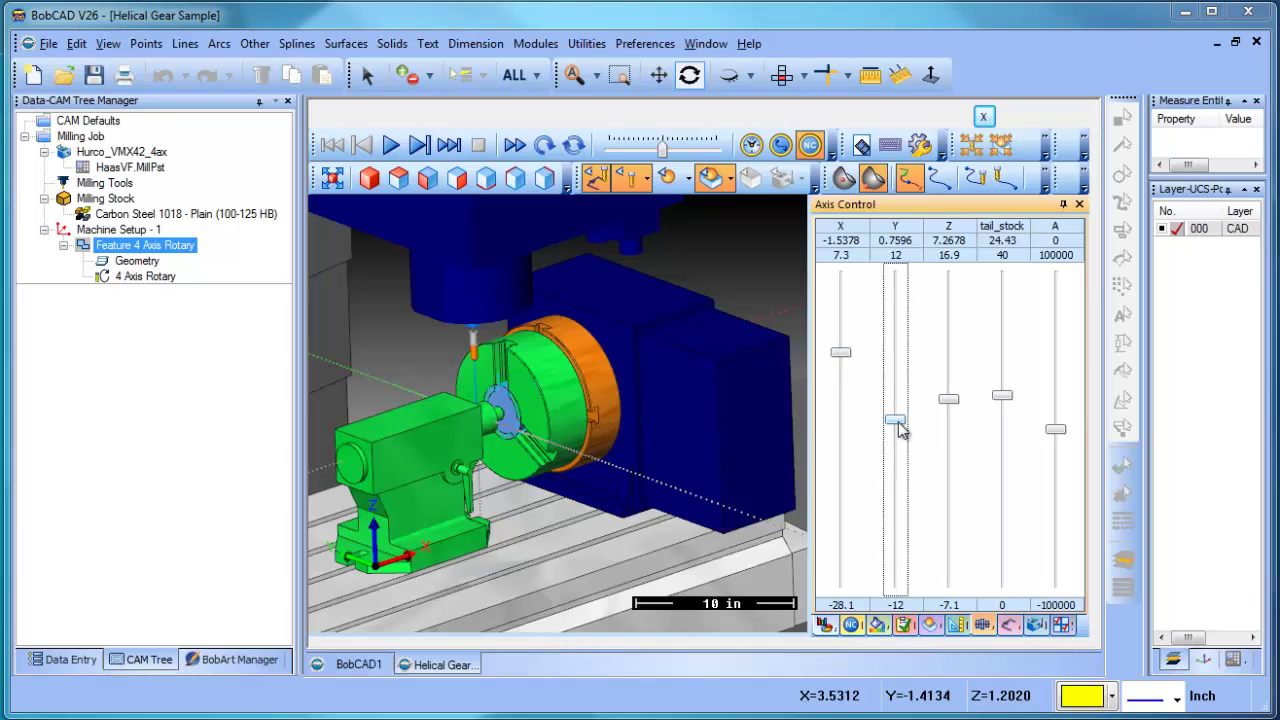
{"action": "mouse_move", "coordinate": [899, 428]}
{"action": "left_mouse_down"}
{"action": "mouse_move", "coordinate": [900, 414]}
{"action": "mouse_move", "coordinate": [897, 428]}
{"action": "left_mouse_up"}
{"action": "left_click", "coordinate": [846, 357]}
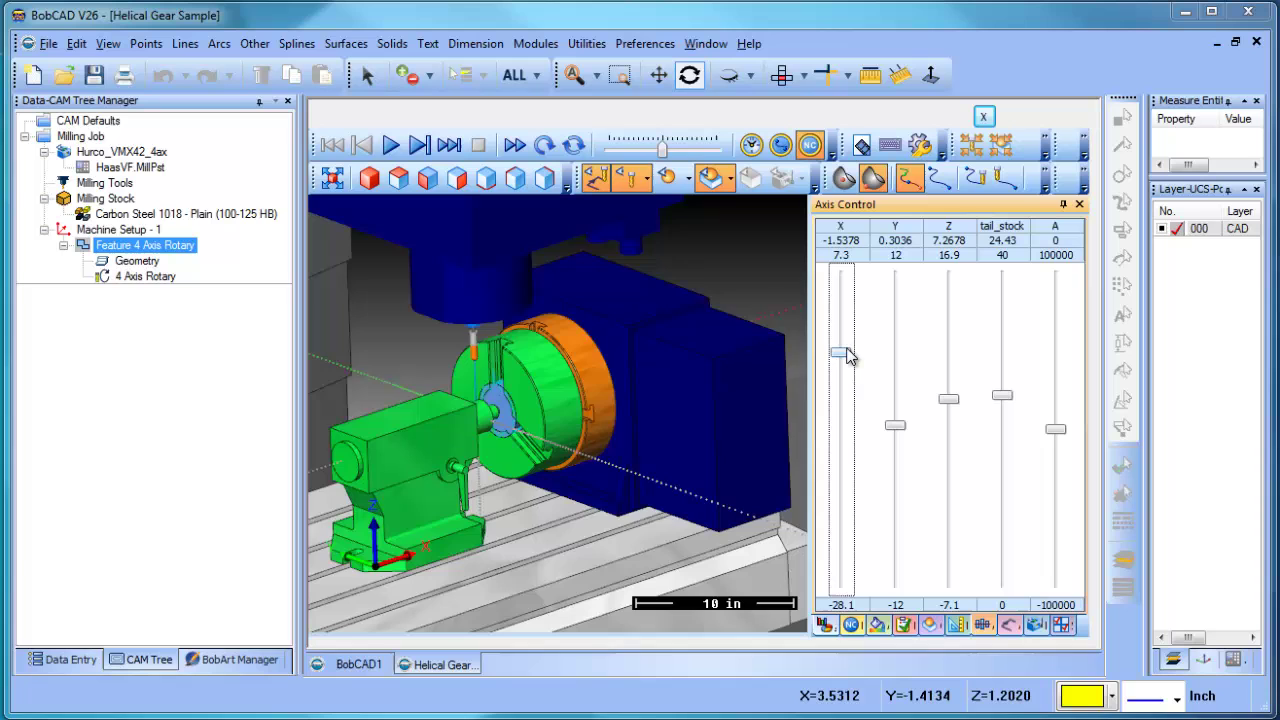
{"action": "left_click_drag", "start_coordinate": [846, 357], "coordinate": [843, 375]}
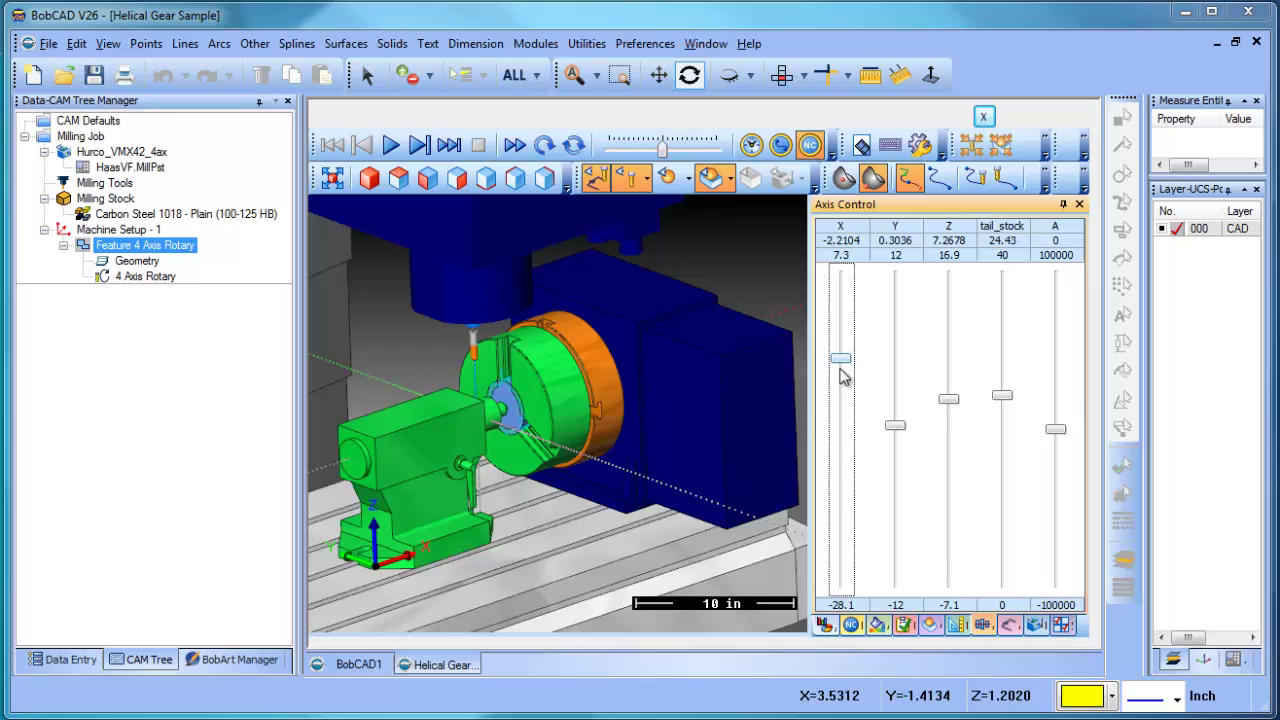
{"action": "mouse_move", "coordinate": [840, 373]}
{"action": "left_mouse_down"}
{"action": "mouse_move", "coordinate": [856, 345]}
{"action": "mouse_move", "coordinate": [858, 358]}
{"action": "left_mouse_up"}
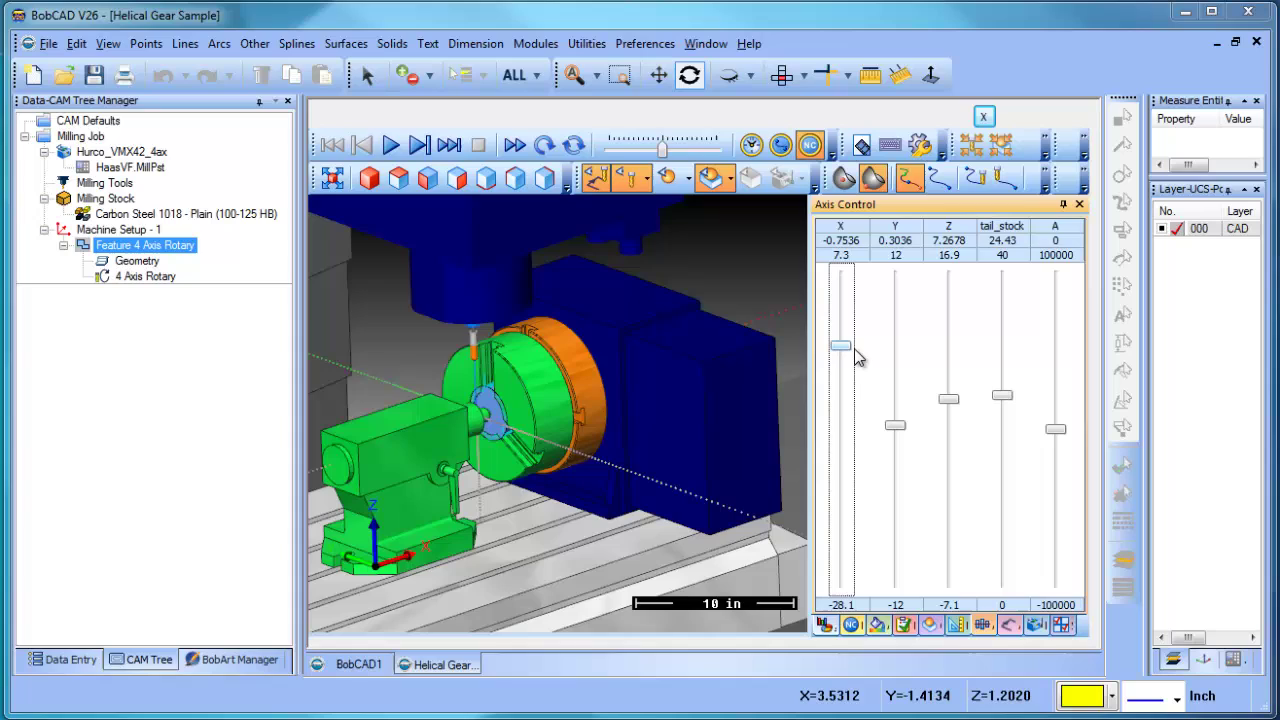